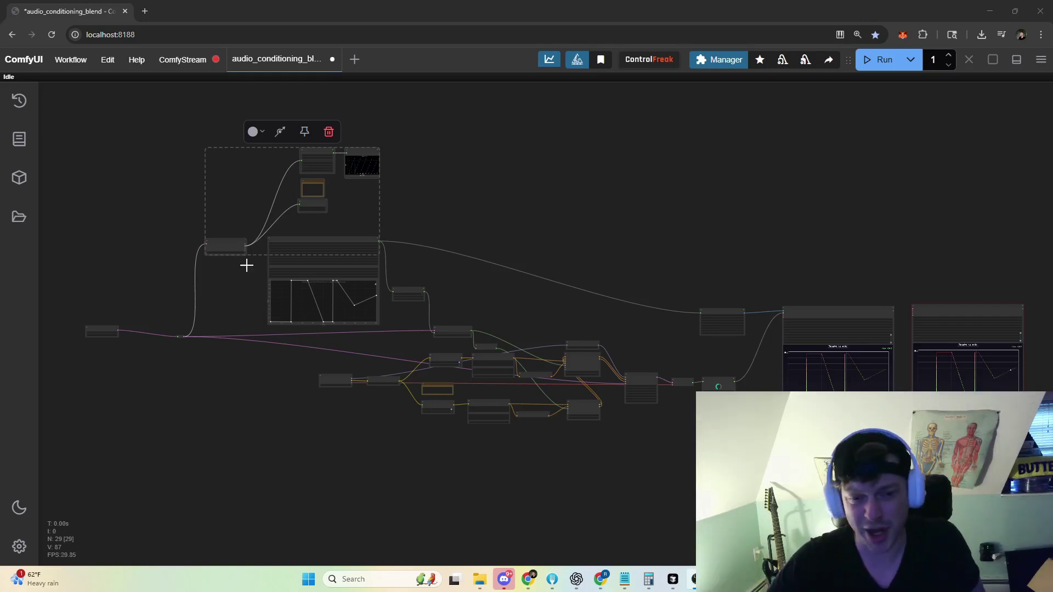
- Locate the EmptyAceStepLatentAudio node at the start of the workflow and examine its seconds and batch_size settings
drag(510, 253, 808, 247)
scroll(591, 260, up, 4)
scroll(751, 268, up, 5)
drag(751, 267, 957, 313)
drag(443, 409, 504, 272)
scroll(322, 328, up, 7)
drag(165, 370, 356, 392)
drag(446, 459, 427, 351)
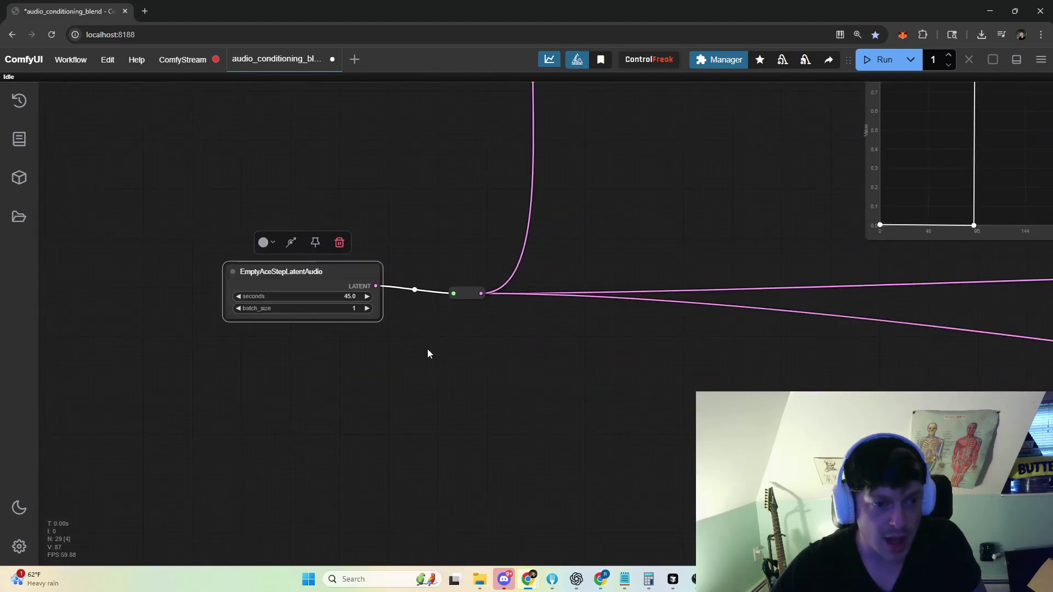
scroll(545, 329, down, 1)
drag(545, 329, 457, 371)
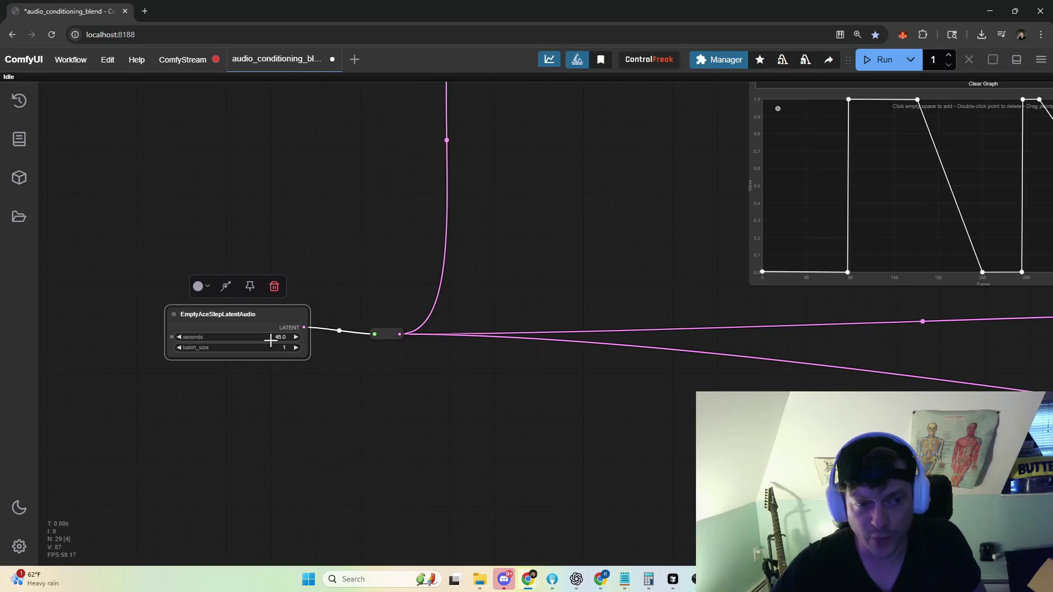
- Examine the Audio Latent Info node and the Display Any node fed by its length_frames output
scroll(483, 291, down, 5)
drag(540, 261, 493, 466)
scroll(477, 283, up, 9)
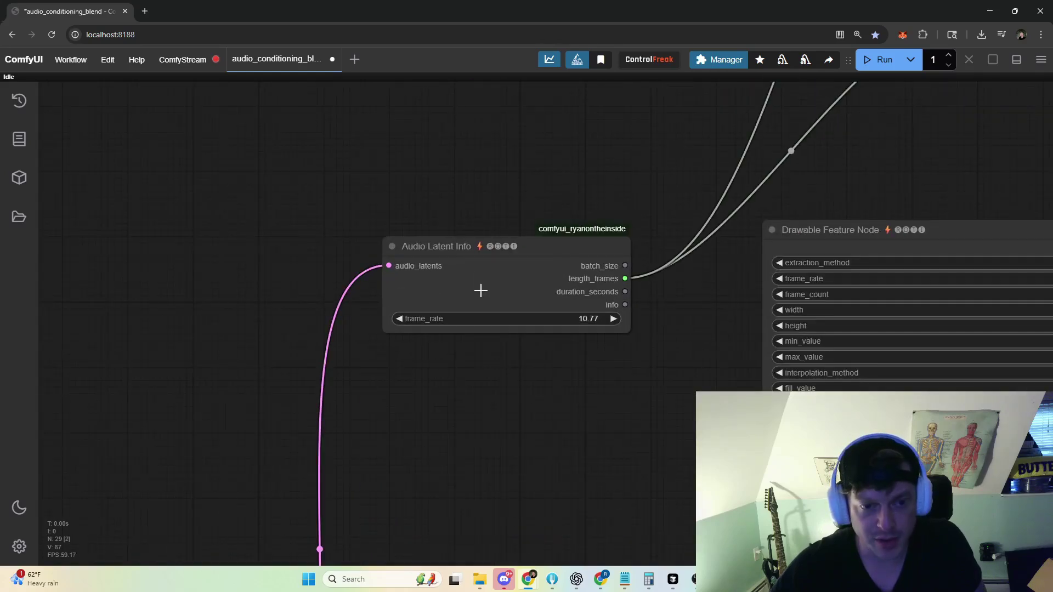
click(485, 288)
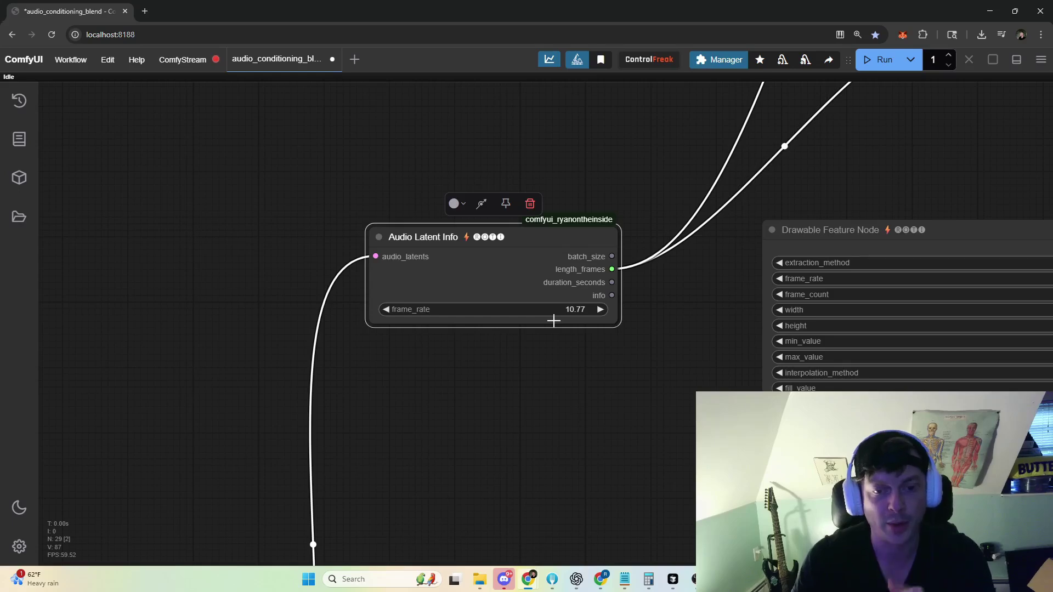
drag(796, 175, 709, 272)
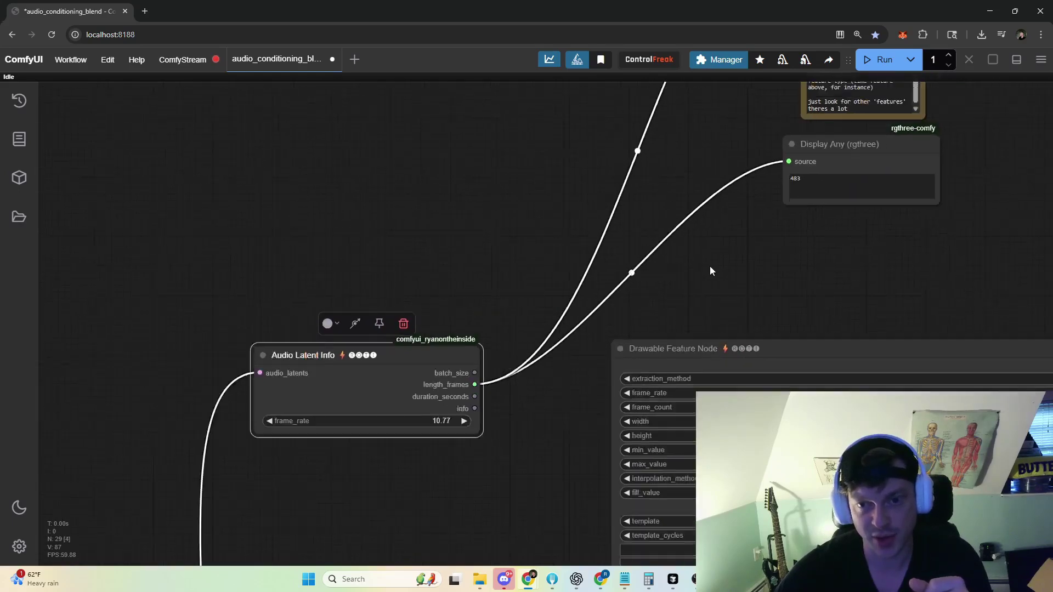
scroll(634, 296, down, 2)
drag(743, 212, 731, 231)
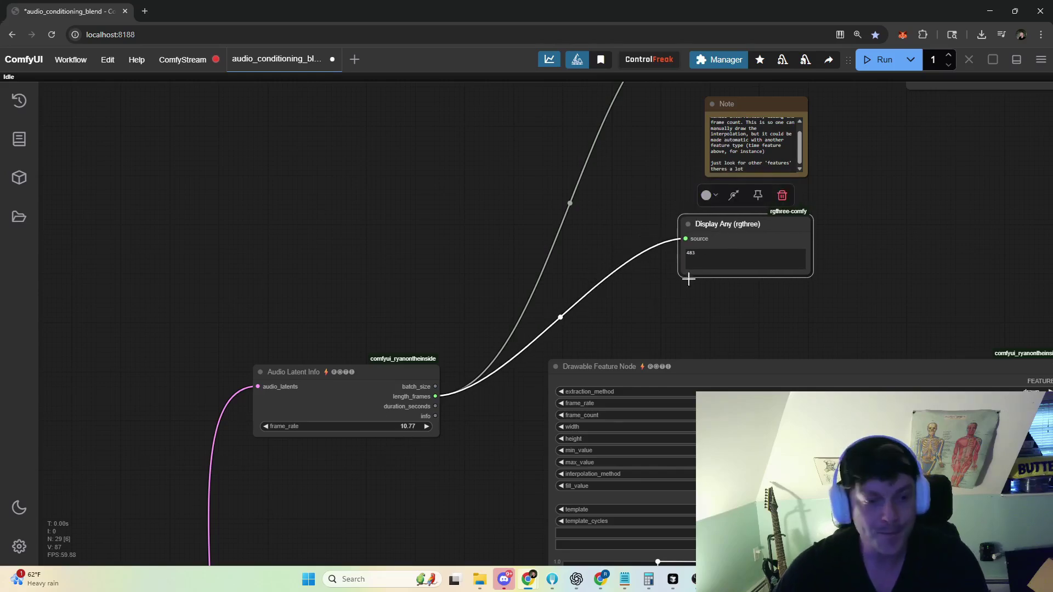
drag(750, 239, 724, 236)
- Examine the Drawable Feature Node's frame rate, frame count and drawn curve
drag(824, 225, 628, 113)
scroll(649, 162, down, 2)
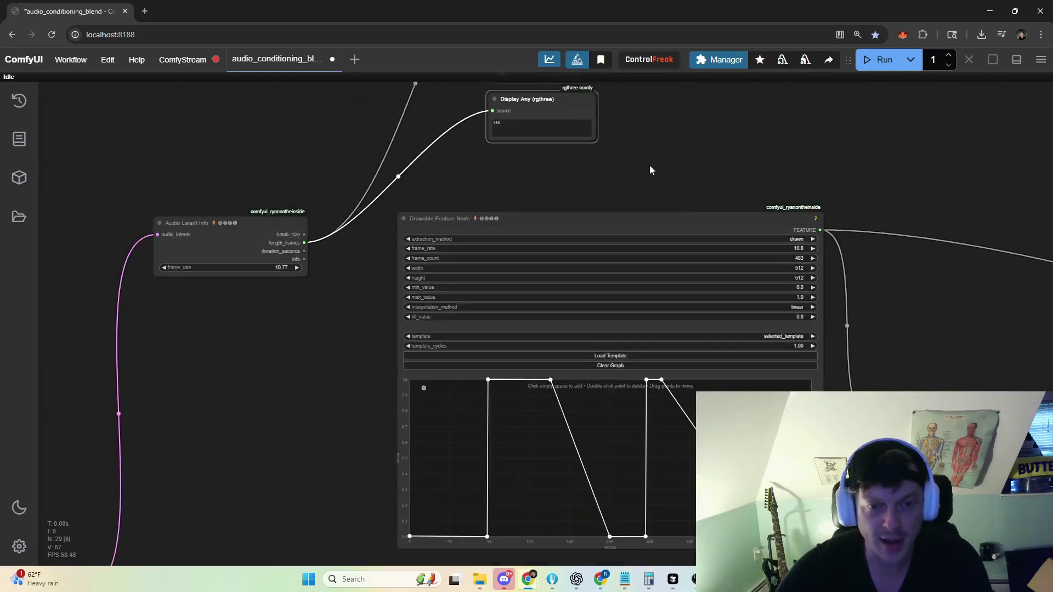
drag(650, 162, 598, 97)
drag(539, 145, 545, 134)
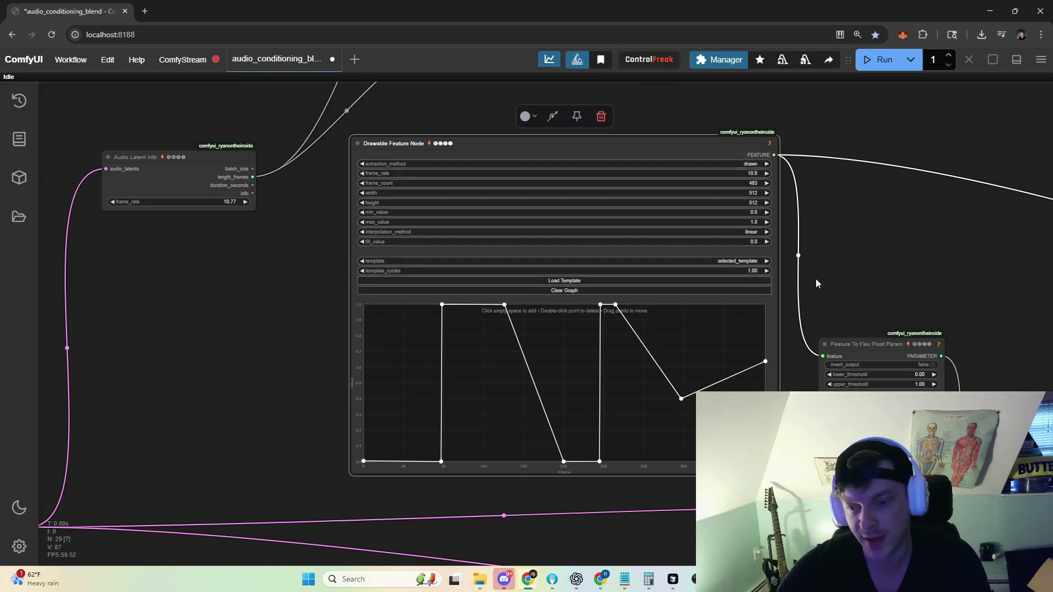
drag(899, 231, 815, 249)
scroll(300, 195, up, 4)
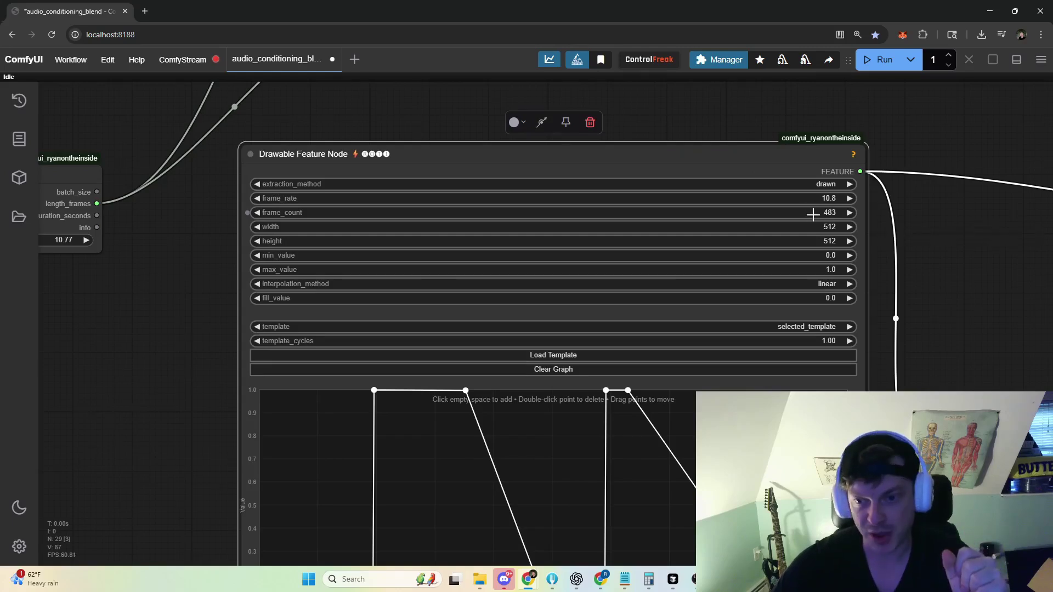
- Move the Display Any node from above the Drawable Feature Node to just above the Audio Latent Info node
drag(195, 182, 201, 282)
scroll(299, 214, down, 2)
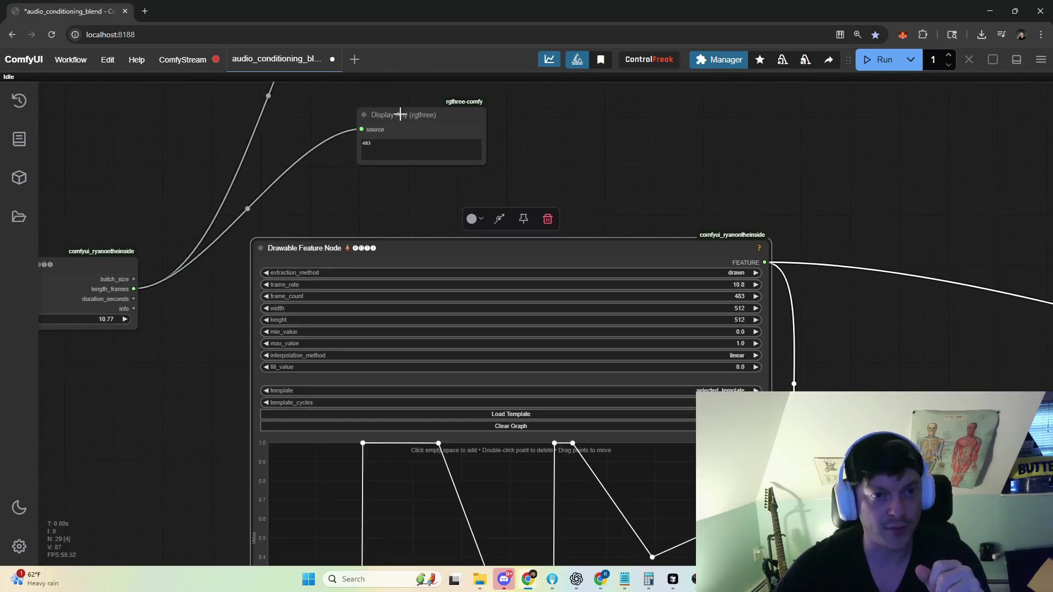
drag(395, 115, 481, 188)
drag(328, 166, 80, 162)
- Examine the Time Feature node, its preview graph and the note beneath it as an automatic alternative
drag(320, 179, 325, 314)
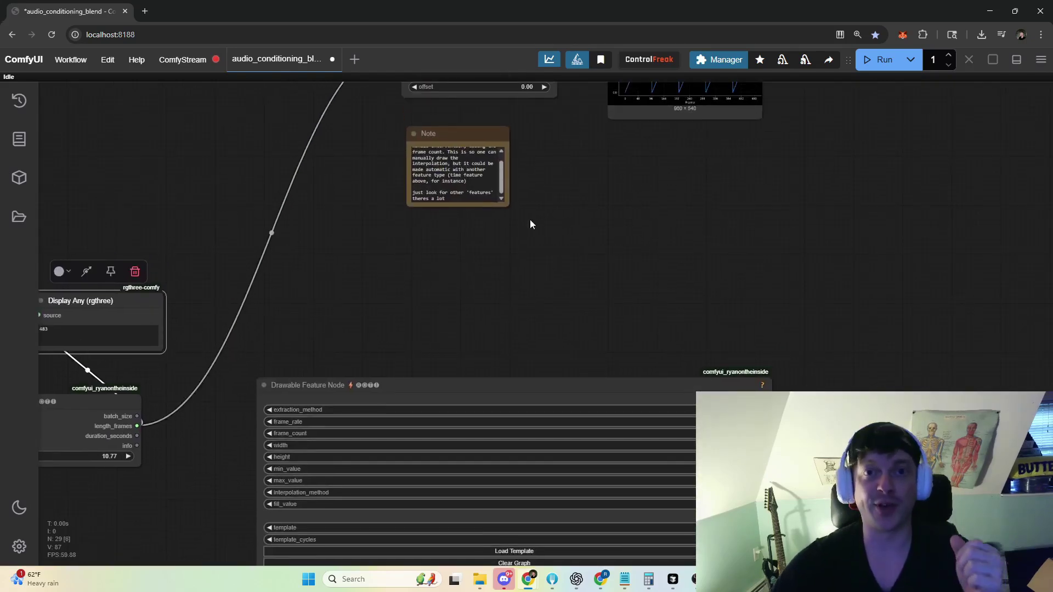
drag(562, 213, 531, 383)
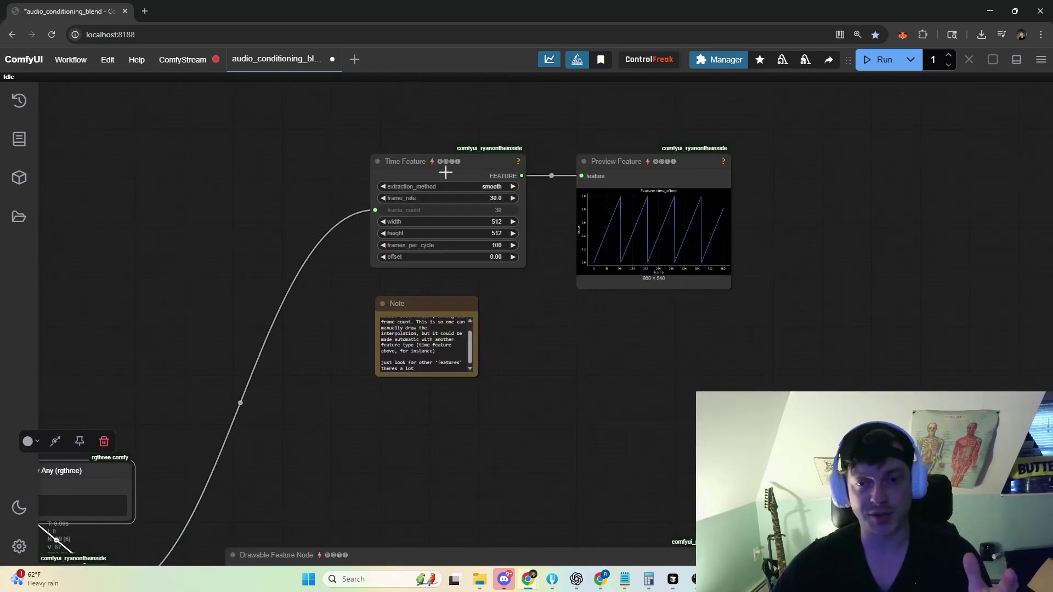
click(462, 165)
scroll(451, 172, down, 1)
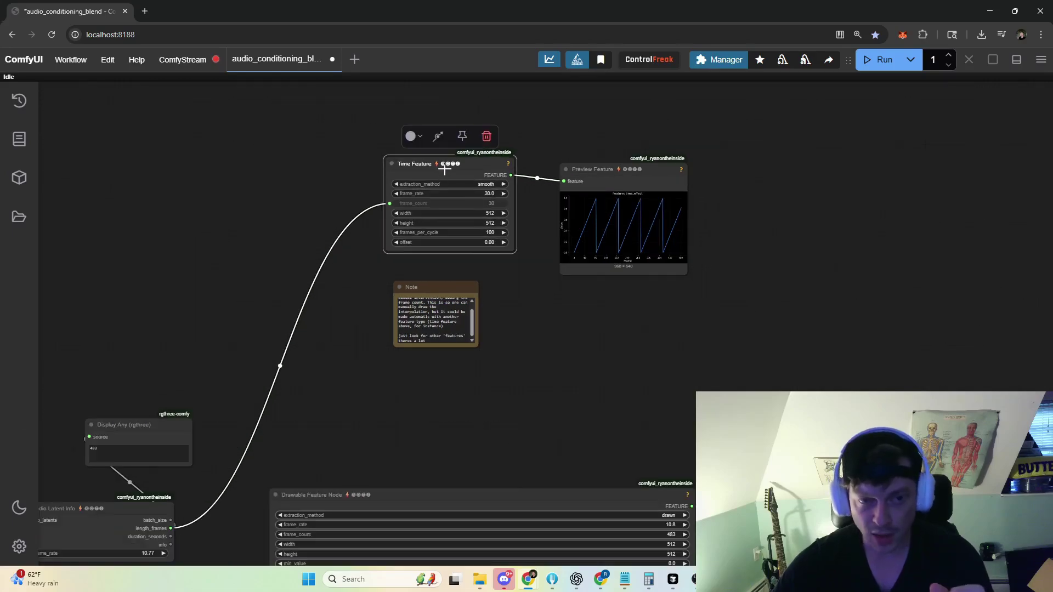
scroll(444, 170, up, 7)
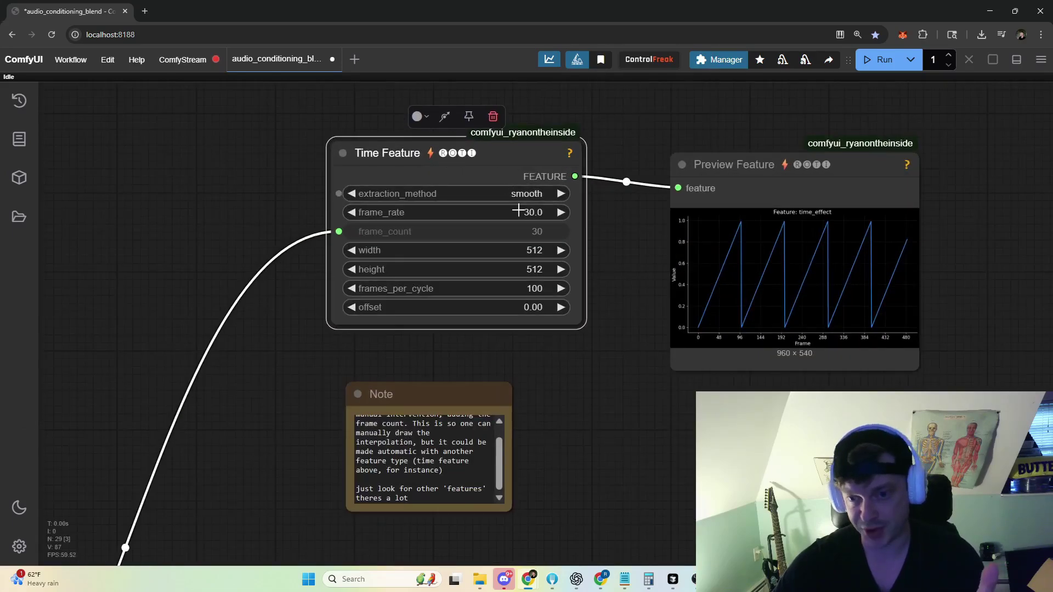
scroll(569, 464, down, 3)
- Search the nodes for "motion", add a Motion Feature node near the note and delete it again
drag(569, 464, 472, 250)
key(m)
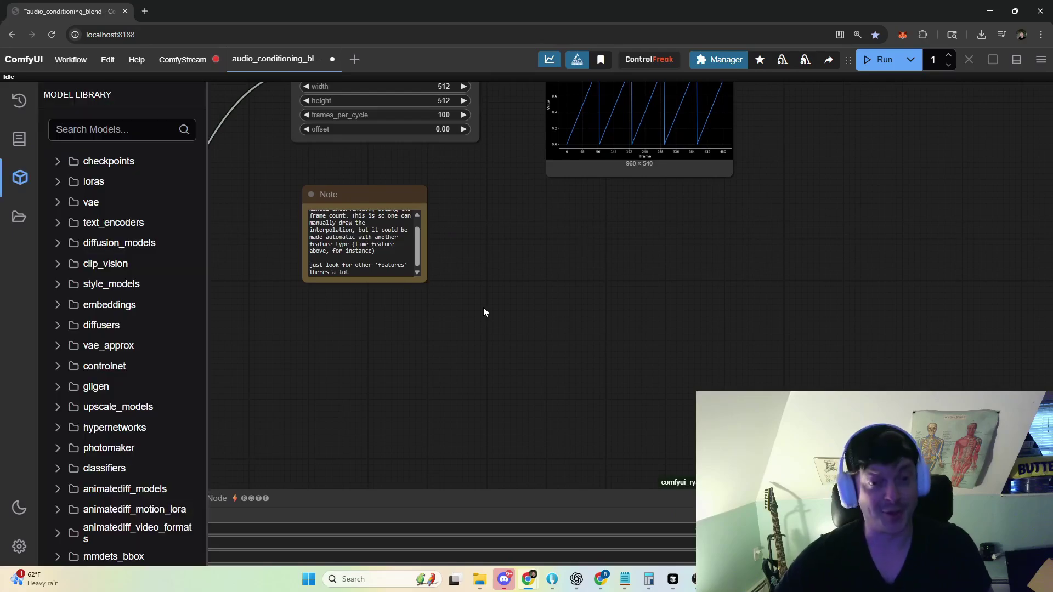
double_click(540, 313)
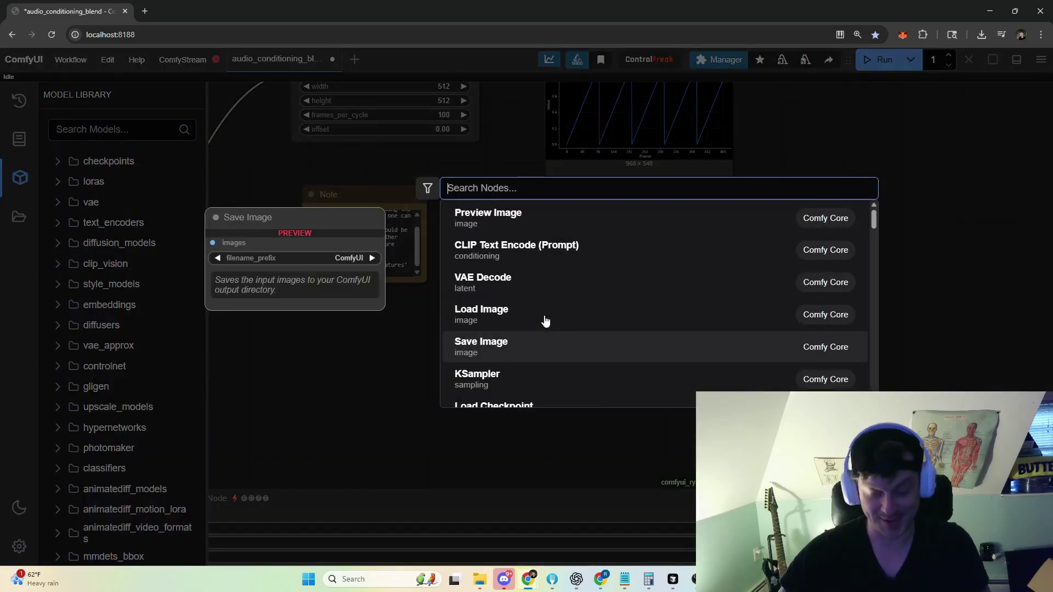
text(motion)
key(Down)
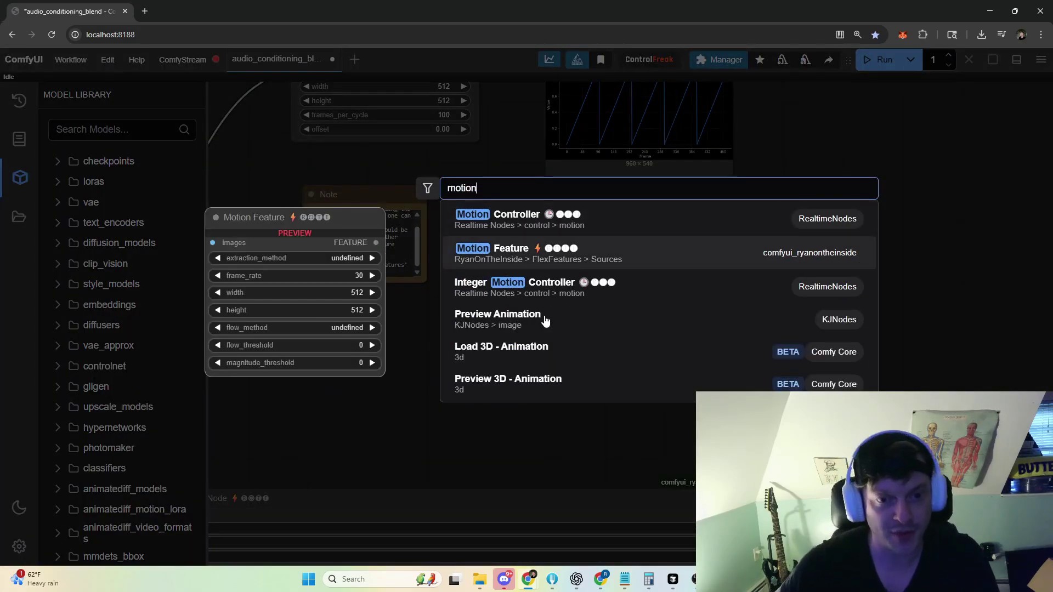
key(Return)
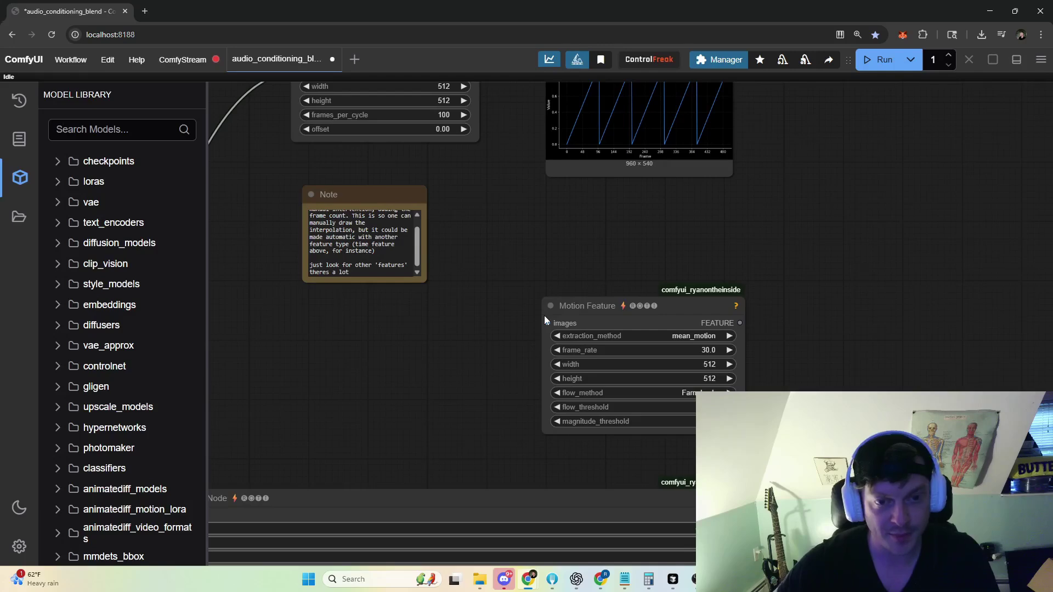
click(686, 310)
key(Delete)
- Follow the Drawable Feature Node's output and examine the Feature To Flex Float Param node it feeds
drag(722, 343, 539, 203)
drag(759, 333, 624, 142)
scroll(621, 180, down, 7)
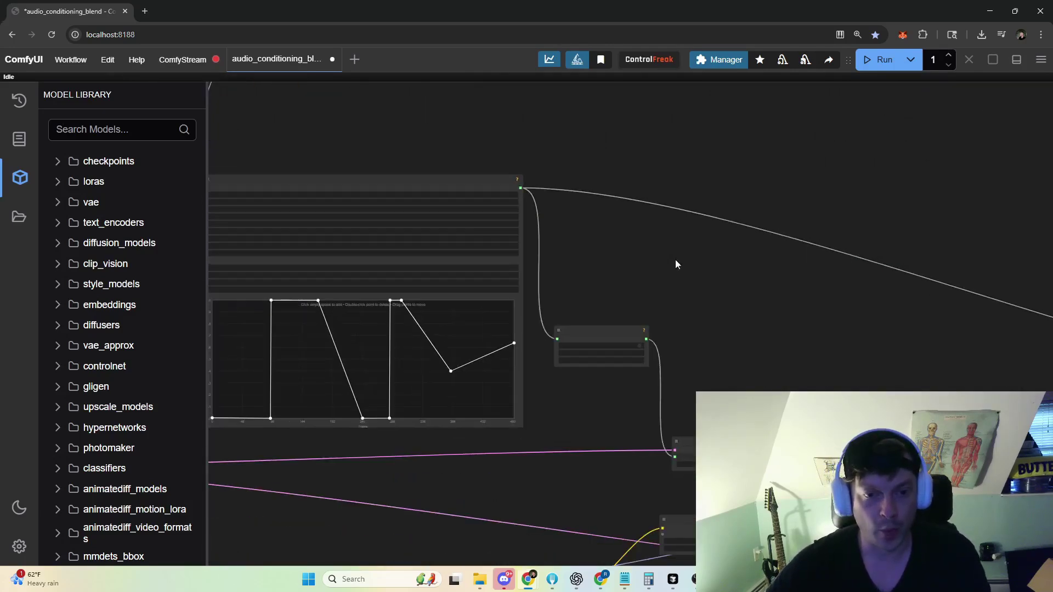
drag(675, 259, 561, 224)
scroll(591, 296, down, 5)
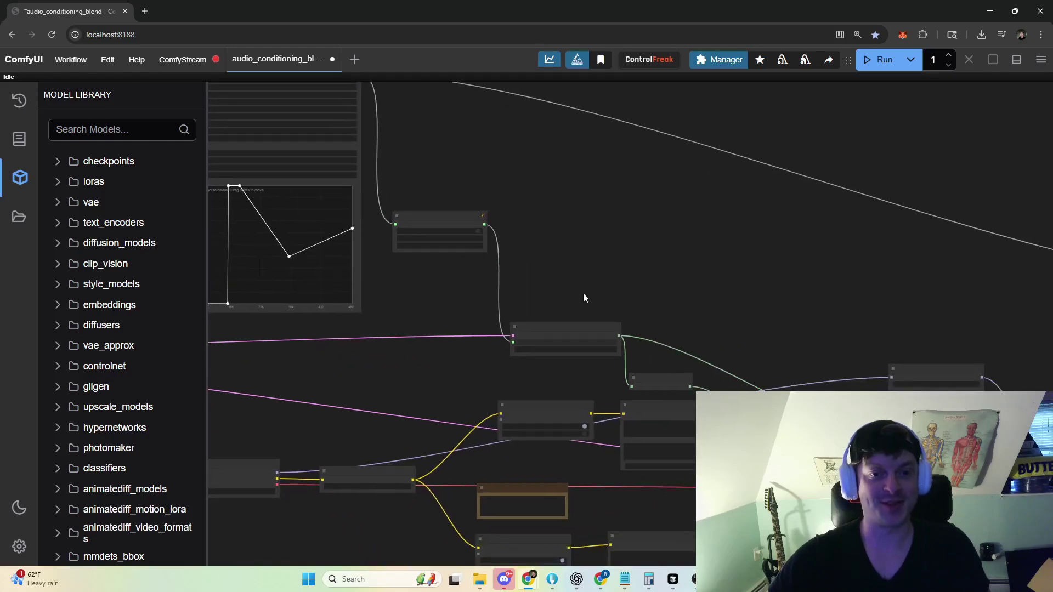
mouse_move(367, 104)
mouse_down()
mouse_move(381, 108)
mouse_move(367, 111)
mouse_up()
scroll(381, 122, up, 4)
scroll(695, 268, up, 5)
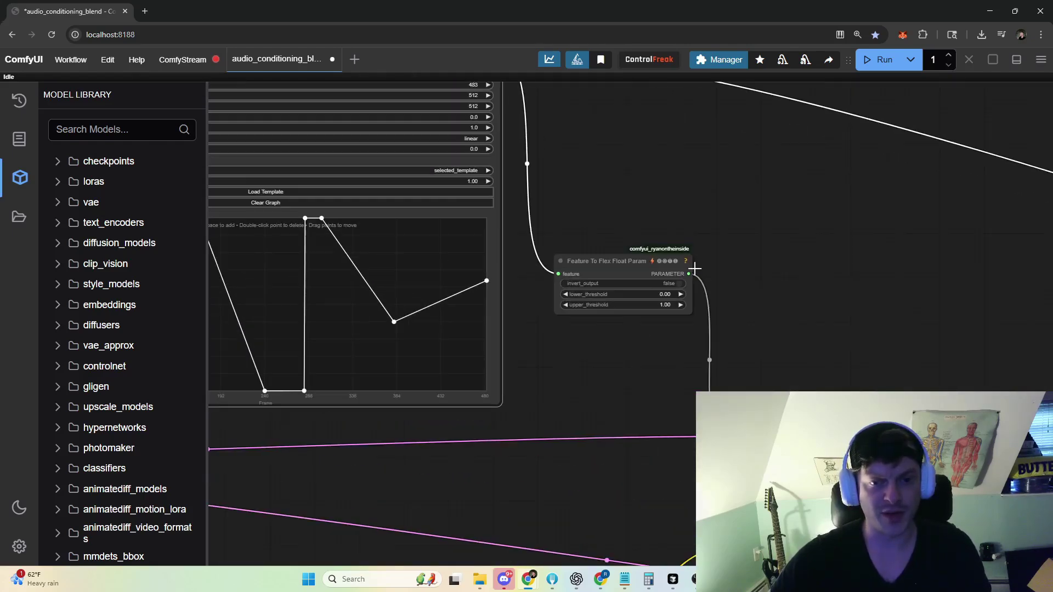
drag(573, 189, 595, 233)
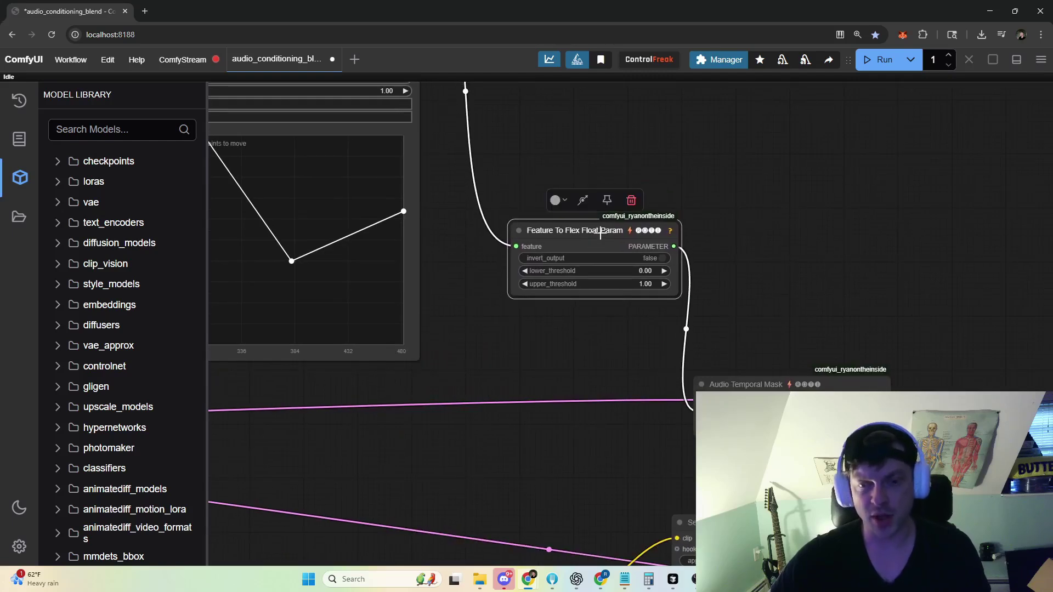
- Examine the Audio Temporal Mask node and the metal drums and classical piano prompt branches downstream of it
drag(788, 390, 784, 359)
drag(761, 454, 526, 385)
drag(563, 295, 589, 302)
drag(592, 415, 597, 374)
drag(840, 344, 783, 213)
drag(881, 351, 553, 277)
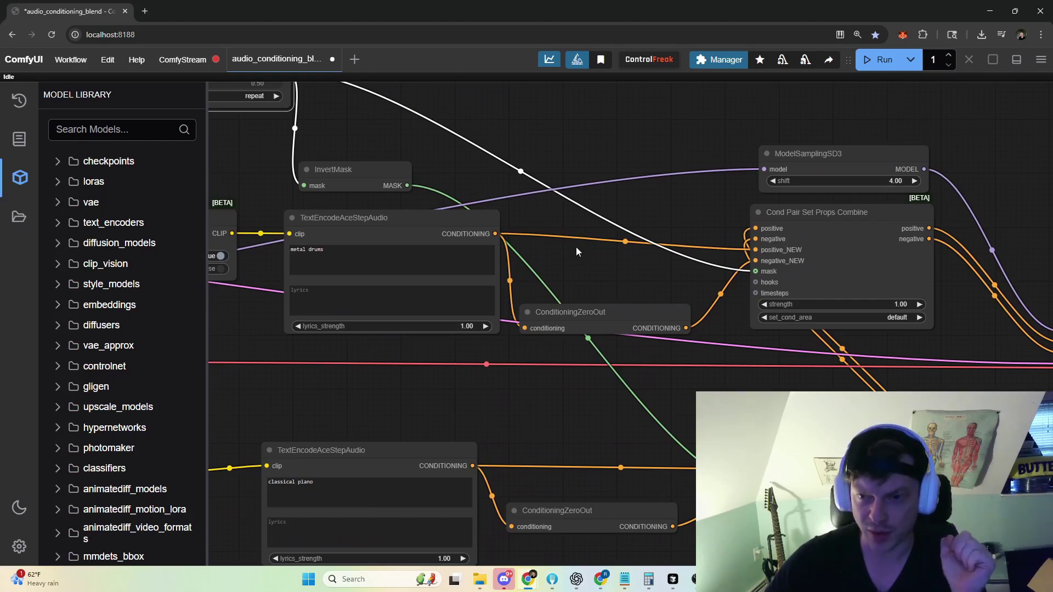
drag(602, 254, 761, 242)
scroll(762, 241, down, 1)
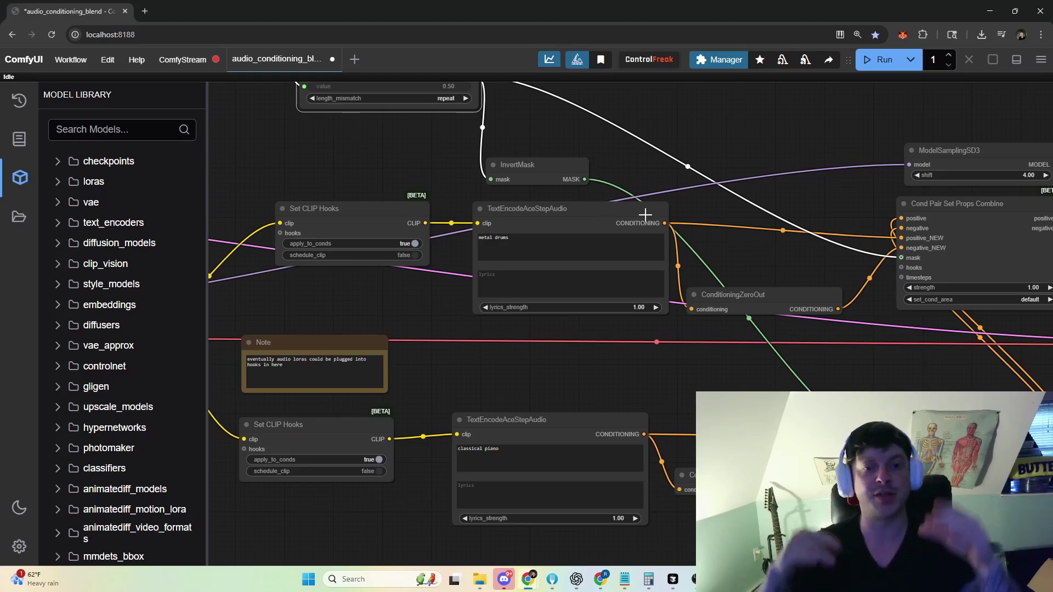
- Move the InvertMask and Audio Temporal Mask nodes aside to expose the mask connections and bring them back
drag(729, 254, 740, 289)
drag(537, 200, 661, 183)
drag(435, 103, 466, 100)
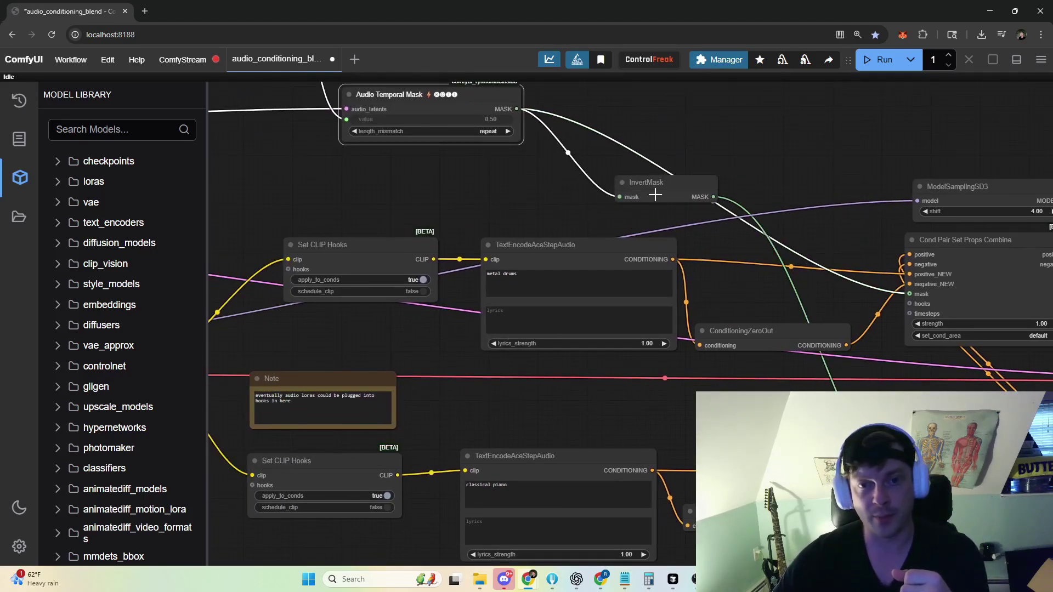
drag(655, 195, 529, 197)
drag(482, 101, 461, 109)
- Go back to the Drawable Feature Node and examine the drawn curve that controls the blend
drag(597, 144, 879, 286)
scroll(880, 287, down, 5)
drag(903, 237, 916, 259)
click(408, 174)
double_click(409, 174)
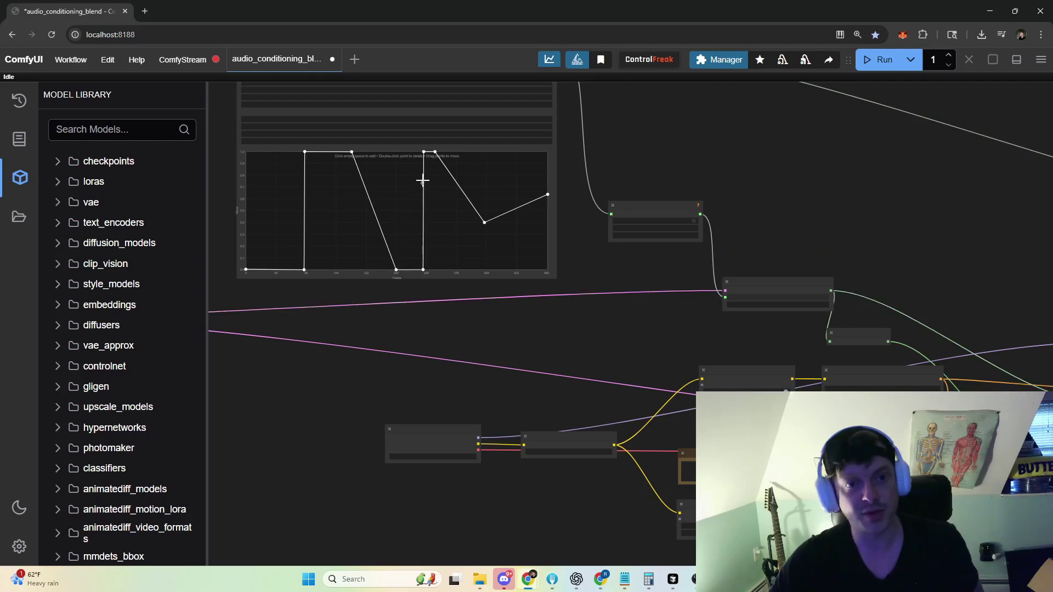
scroll(601, 181, up, 5)
- Examine how the original and inverted masks feed the Cond Pair Set Props Combine and Cond Pair Set Props nodes
drag(535, 169, 531, 165)
drag(693, 213, 557, 165)
drag(532, 215, 569, 225)
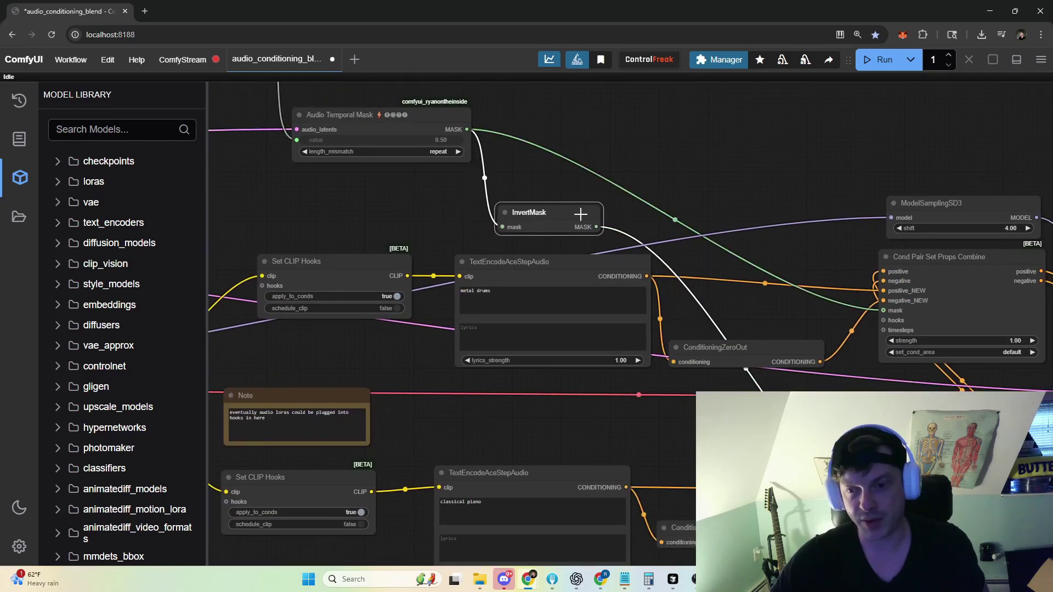
drag(717, 212, 527, 121)
drag(786, 200, 789, 205)
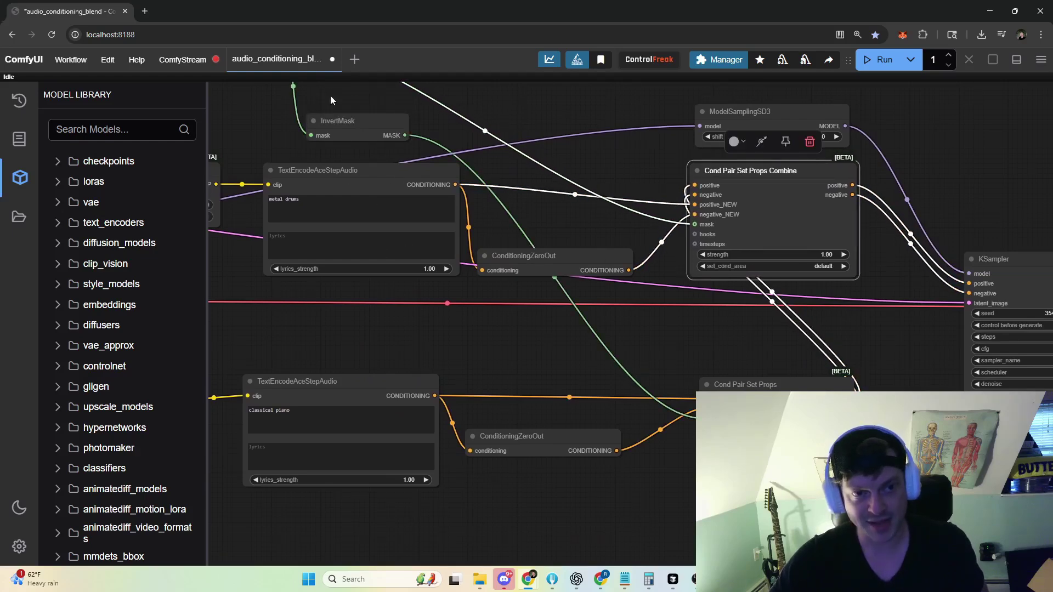
drag(379, 389, 383, 392)
drag(625, 503, 588, 499)
- Try a CreateHookLoraModelOnly node on the hooks input of the metal drums branch's Set CLIP Hooks node, then delete it
scroll(588, 500, down, 2)
drag(248, 282, 633, 261)
drag(571, 203, 542, 214)
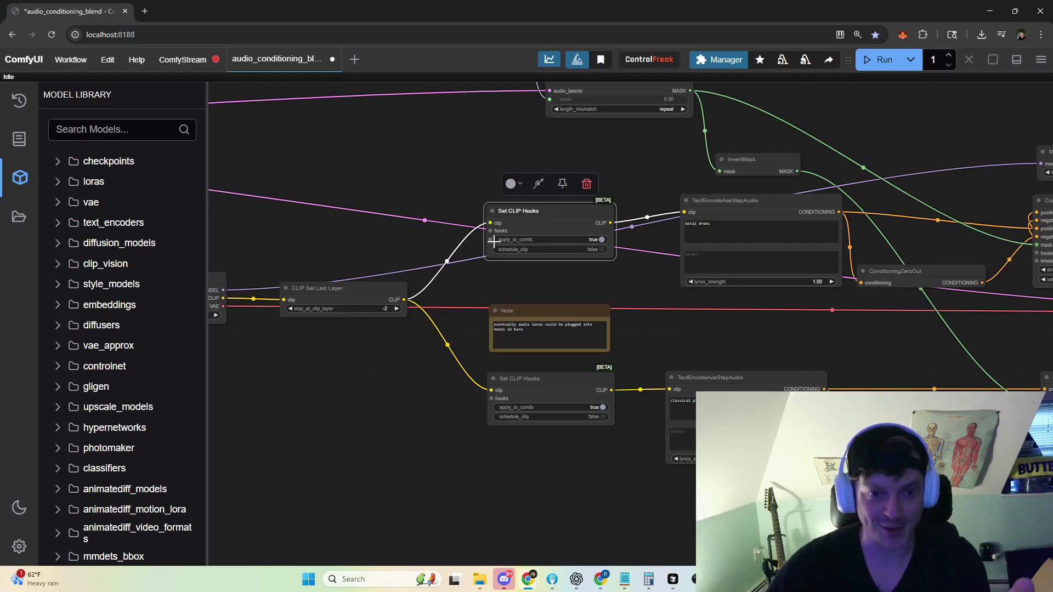
scroll(493, 242, up, 4)
scroll(484, 227, up, 1)
drag(486, 223, 354, 201)
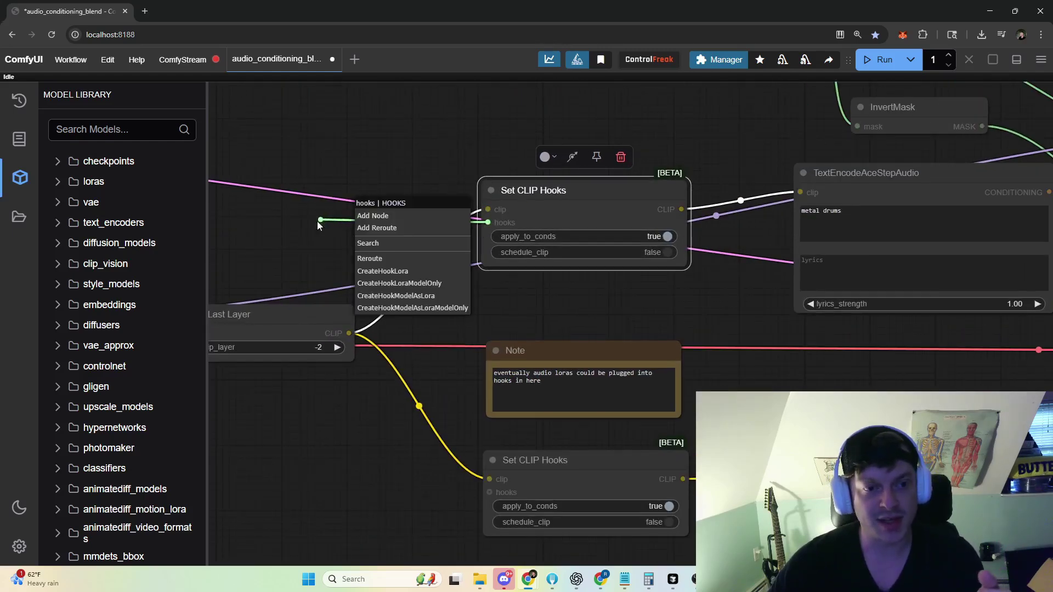
click(376, 284)
drag(422, 218, 164, 108)
drag(269, 194, 429, 247)
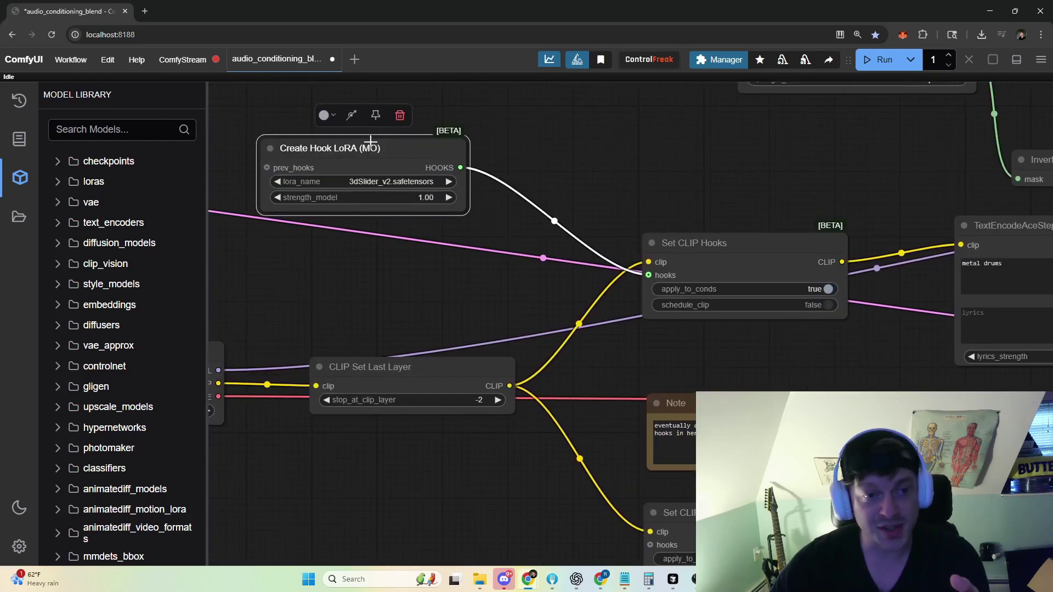
drag(369, 141, 430, 172)
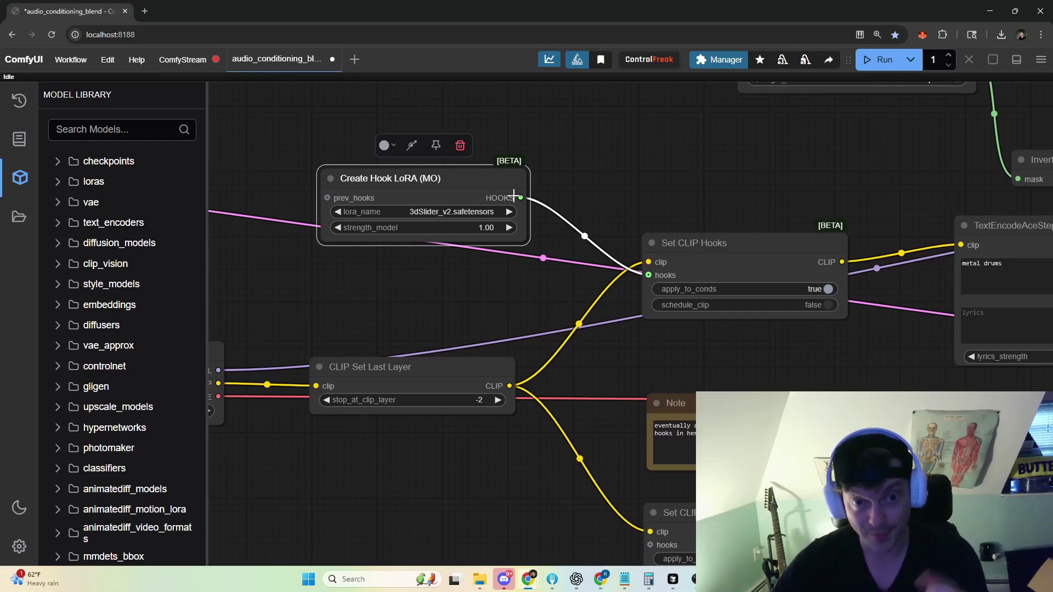
key(Delete)
- Shift the metal drums branch's ConditioningZeroOut node and the Cond Pair Set Props node slightly upward
drag(539, 247, 359, 154)
scroll(497, 225, down, 4)
drag(625, 265, 519, 251)
drag(710, 280, 544, 273)
drag(651, 256, 582, 300)
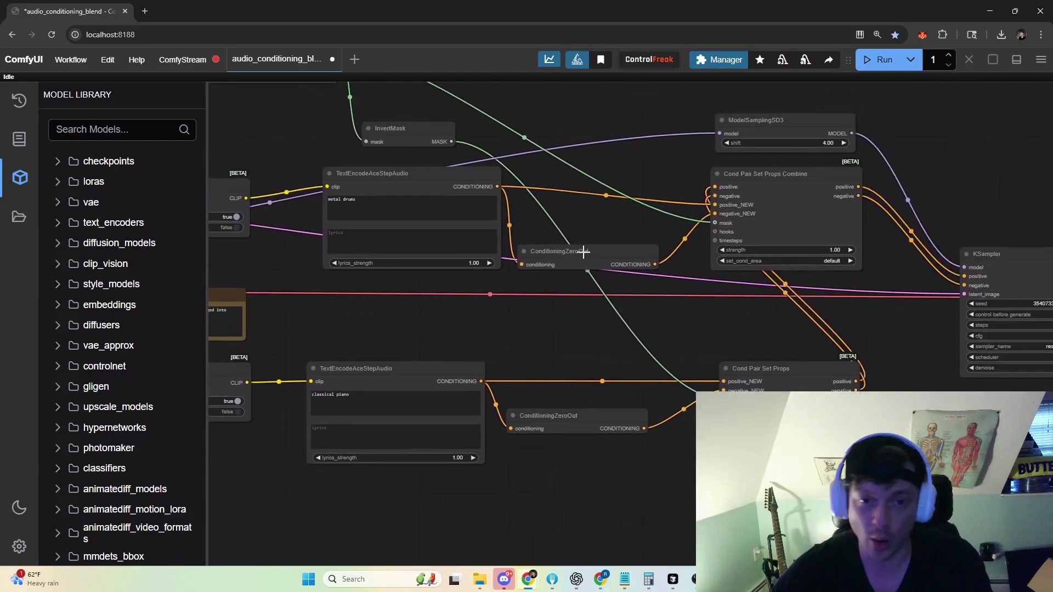
drag(582, 252, 597, 218)
scroll(597, 219, right, 4)
drag(718, 378, 711, 337)
drag(814, 366, 728, 371)
mouse_move(621, 206)
mouse_down()
mouse_move(616, 219)
mouse_move(619, 208)
mouse_move(630, 214)
mouse_move(613, 219)
mouse_up()
drag(631, 344, 636, 331)
drag(272, 308, 627, 317)
mouse_move(382, 204)
mouse_down()
mouse_move(390, 225)
mouse_move(383, 187)
mouse_up()
- Examine the KSampler node's settings and how the model, combined conditioning and latent links feed into it
scroll(465, 297, right, 20)
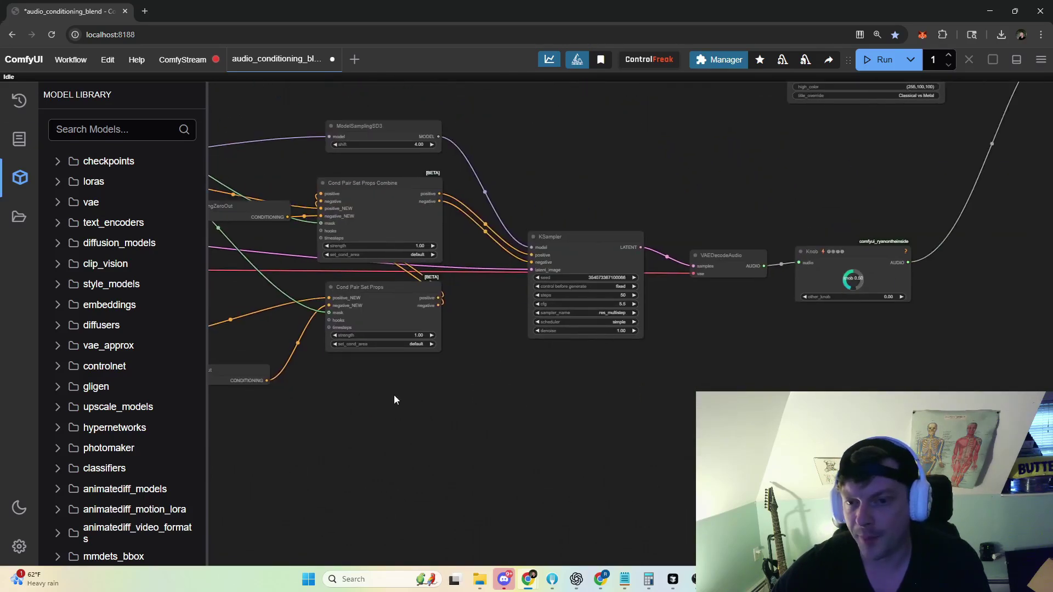
scroll(616, 218, up, 5)
scroll(617, 218, right, 3)
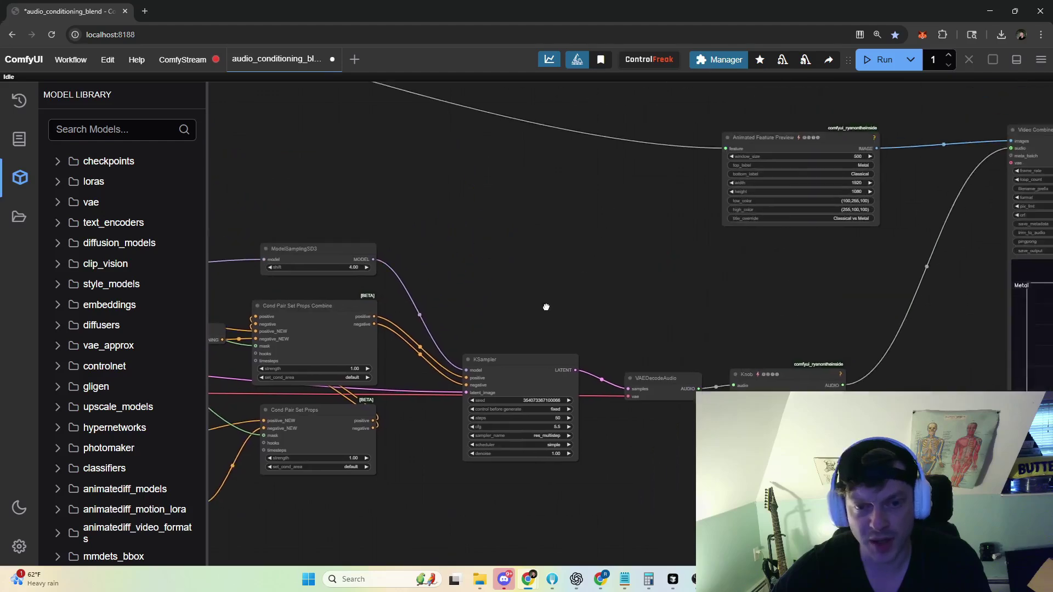
click(510, 373)
scroll(511, 373, up, 5)
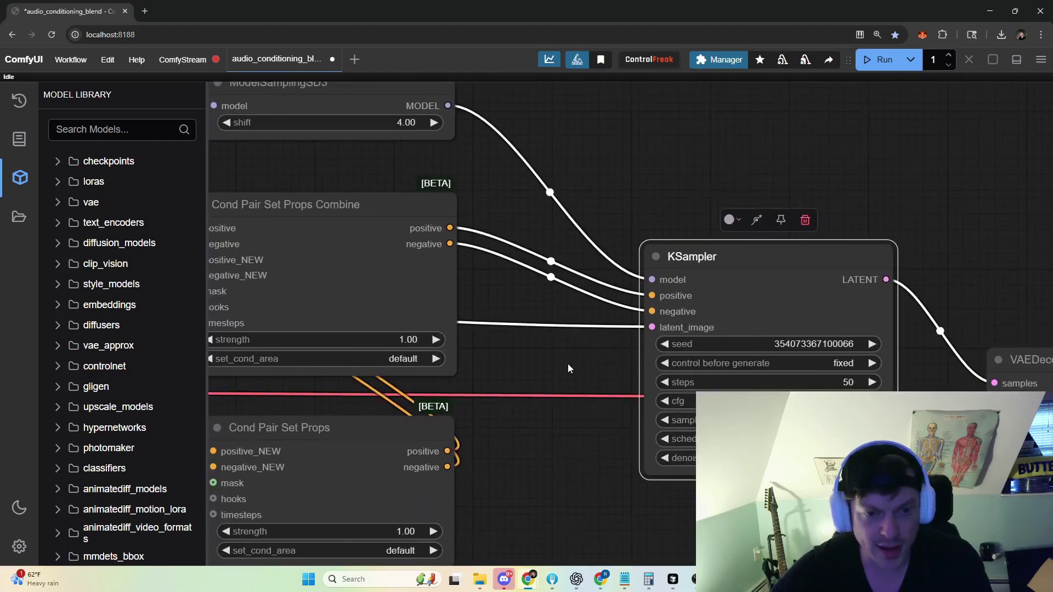
scroll(648, 477, right, 3)
scroll(648, 477, down, 1)
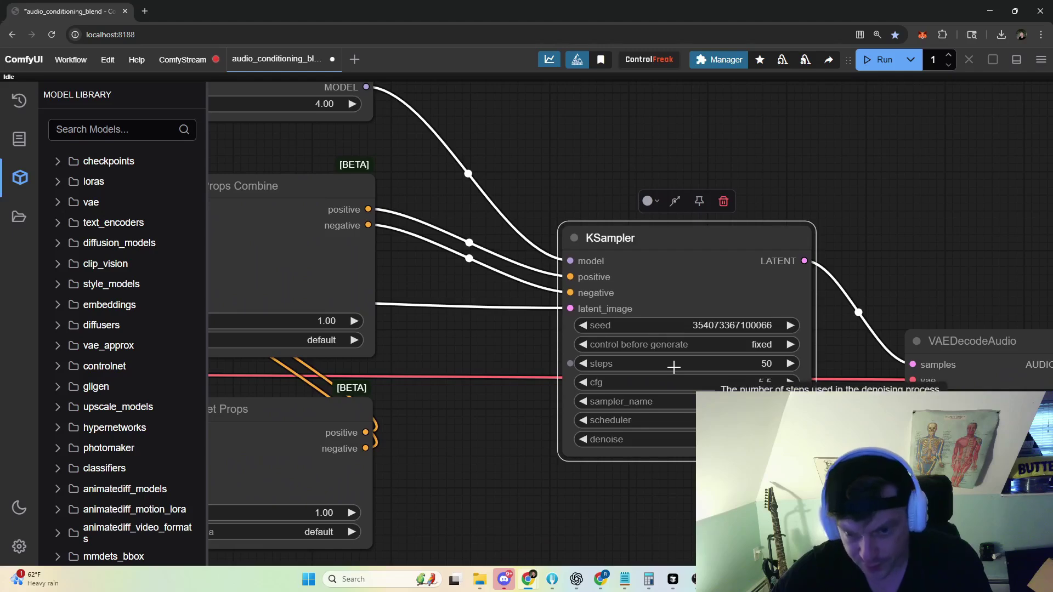
- Shift the Knob node between VAEDecodeAudio and Video Combine slightly upward
scroll(616, 108, down, 5)
scroll(754, 193, down, 6)
drag(762, 194, 562, 241)
scroll(616, 291, down, 1)
drag(679, 232, 522, 259)
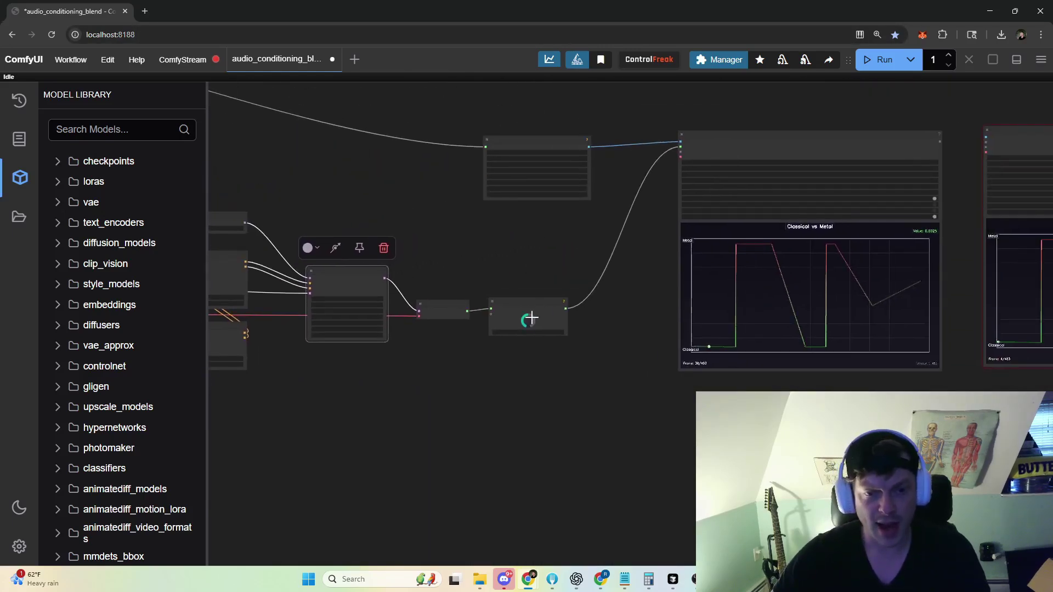
scroll(545, 148, up, 4)
drag(545, 147, 542, 144)
drag(564, 266, 556, 225)
drag(537, 386, 546, 373)
scroll(622, 428, down, 3)
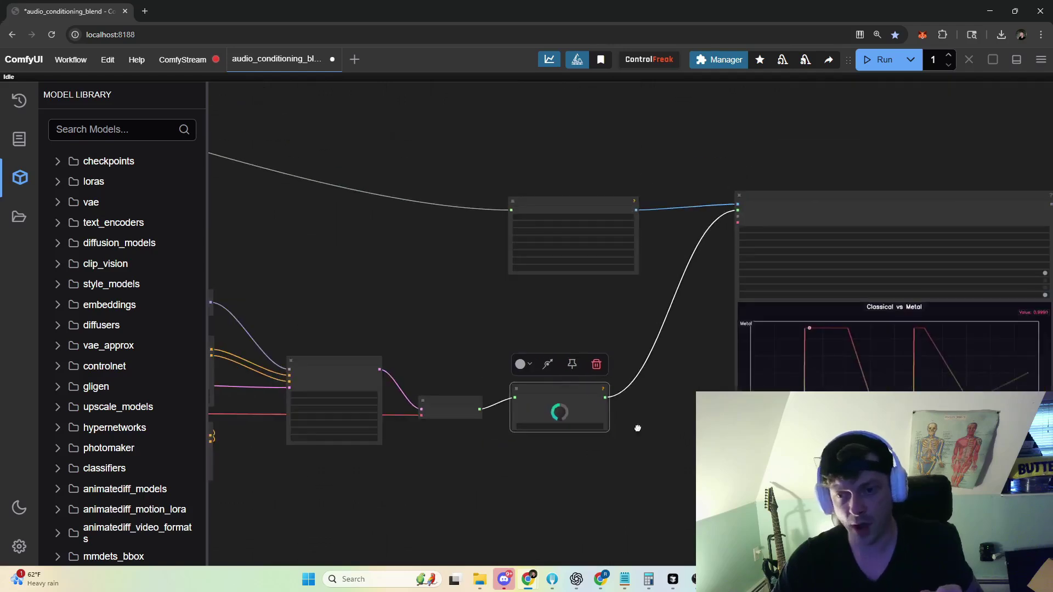
drag(636, 428, 379, 389)
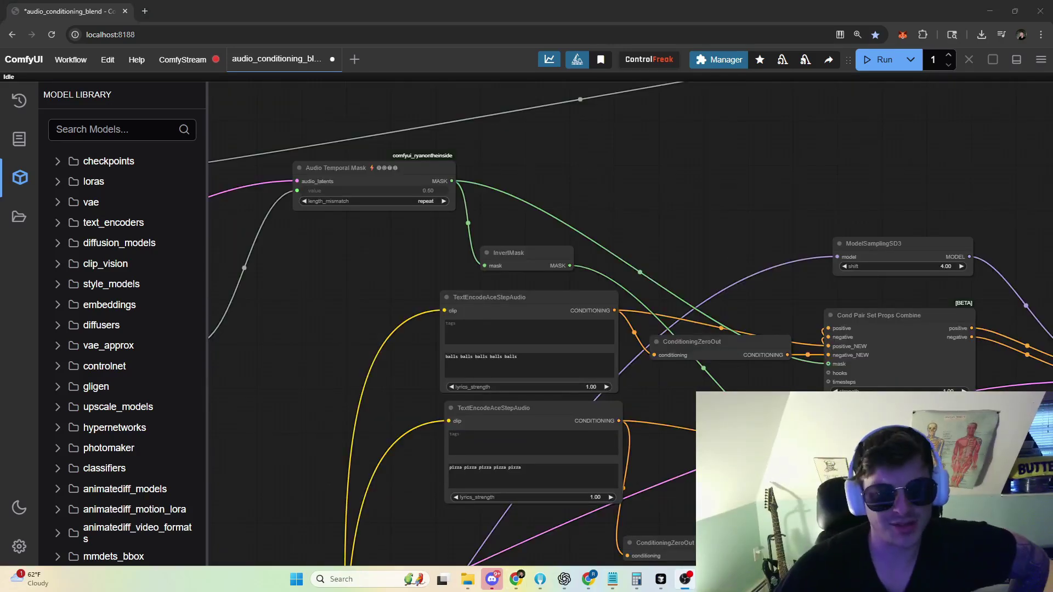
- Examine the lyrics prompts in the two TextEncodeAceStepAudio nodes and the conditioning links leaving them
drag(696, 232, 709, 154)
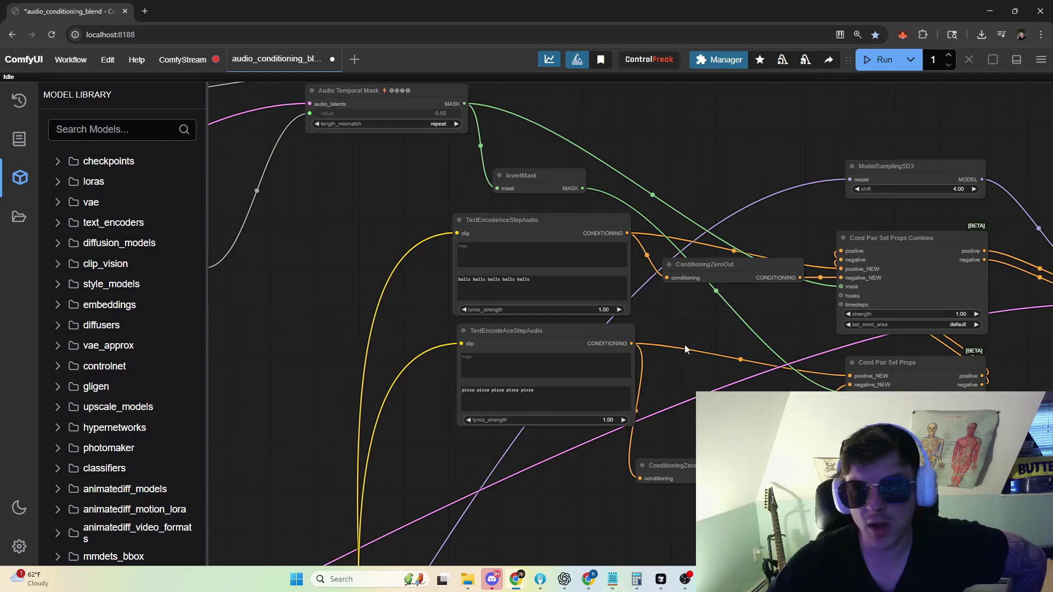
drag(684, 345, 679, 333)
scroll(630, 317, up, 3)
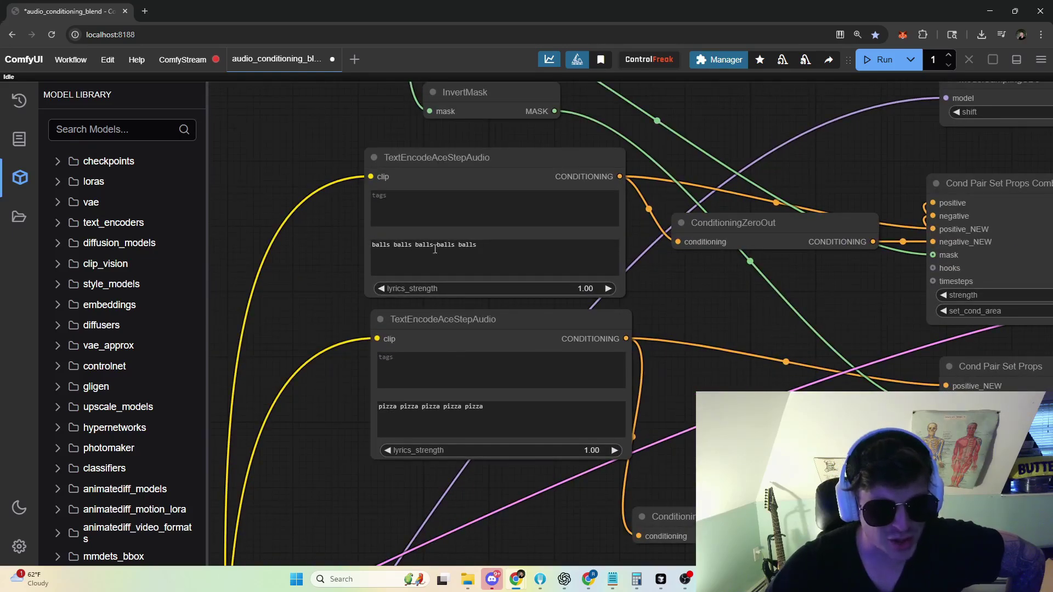
- Resume the "balls vs pizza" preview playback in the Video Combine node
scroll(756, 308, down, 10)
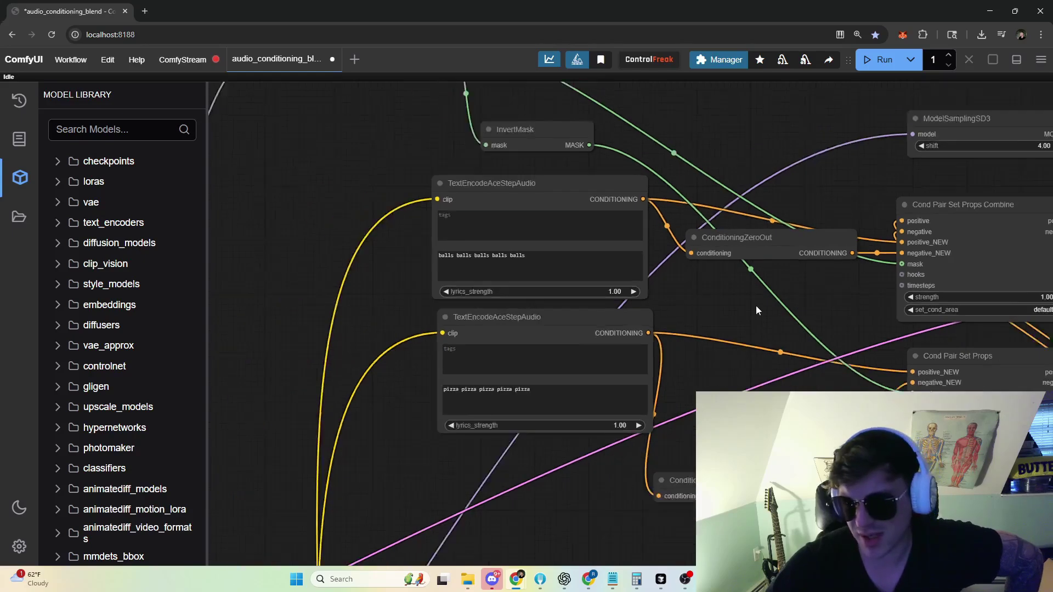
drag(519, 191, 336, 317)
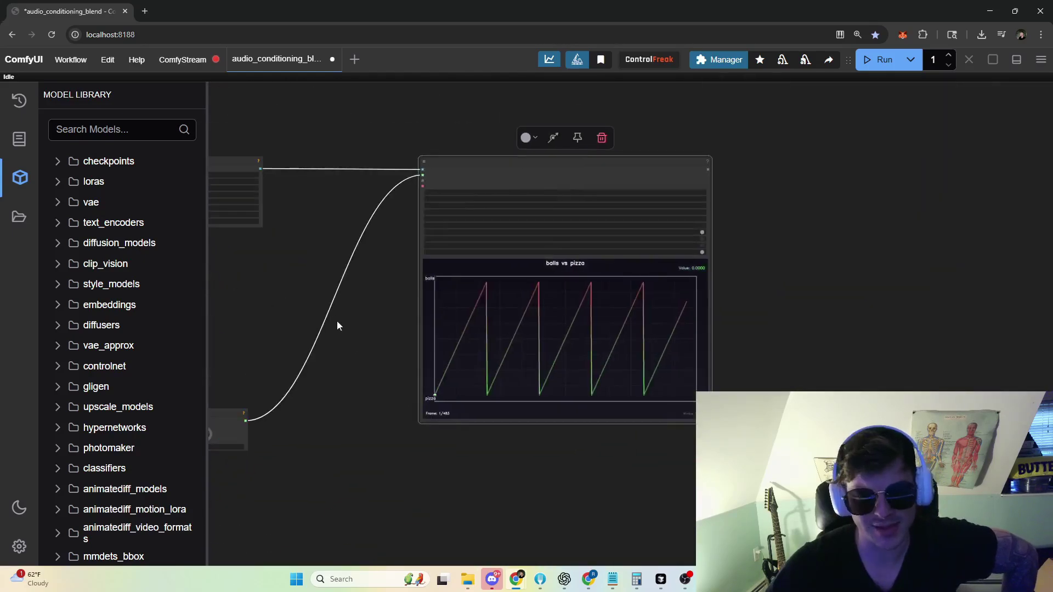
scroll(286, 345, up, 6)
right_click(439, 383)
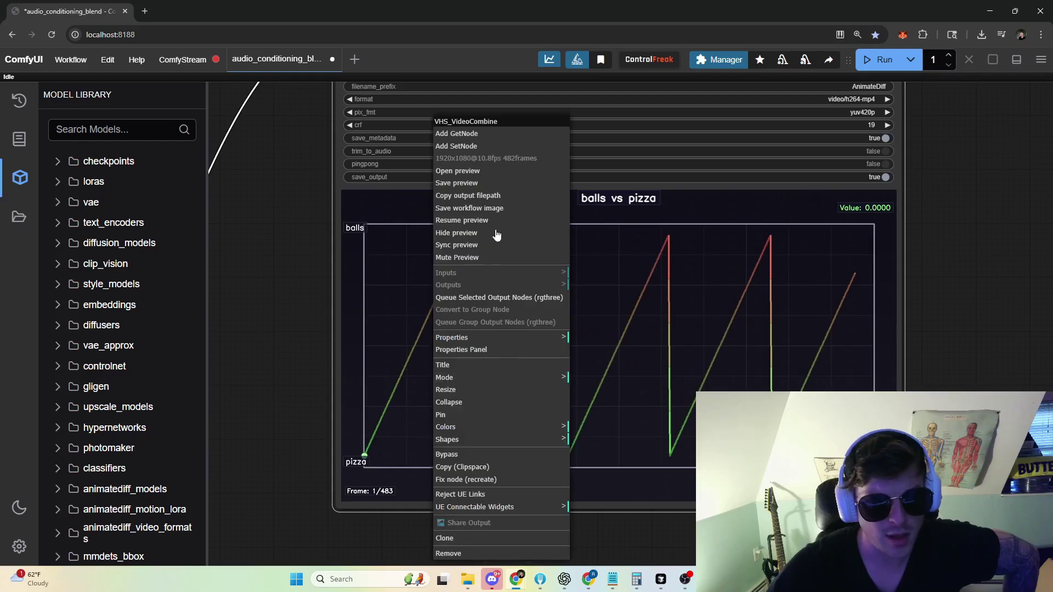
click(480, 221)
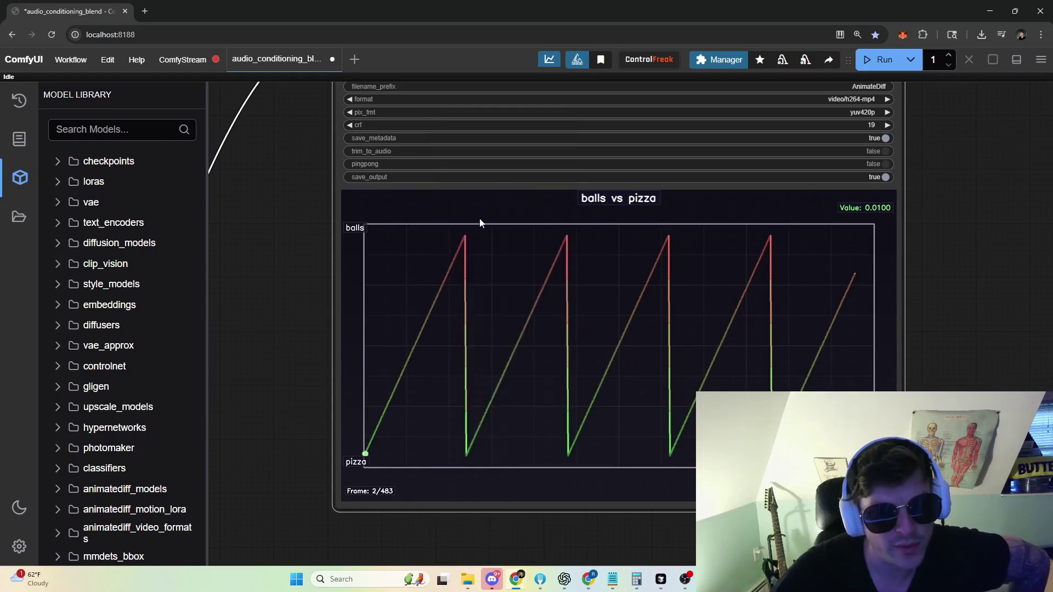